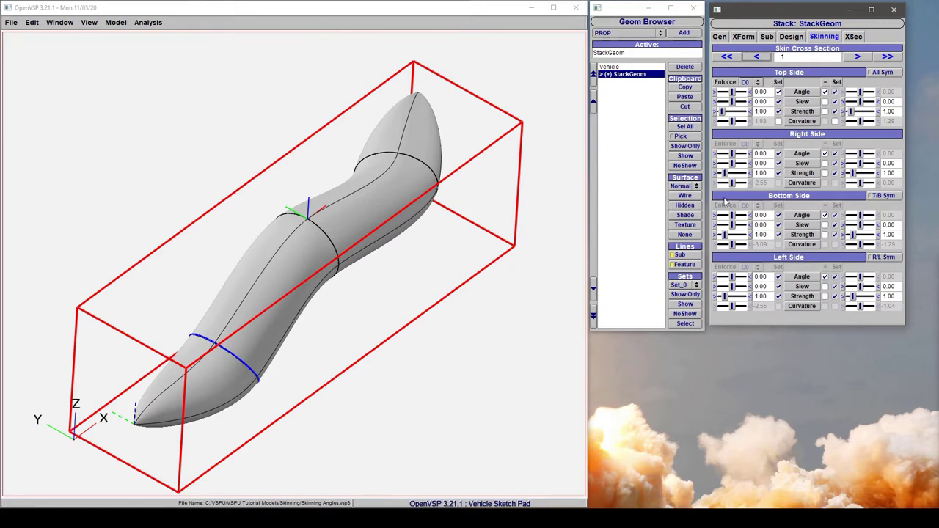
Step: Set cross section 1's top skinning angle to 31.30, right to 54.78 and left to 7.83
{"action": "left_click_drag", "start_coordinate": [302, 264], "coordinate": [280, 251]}
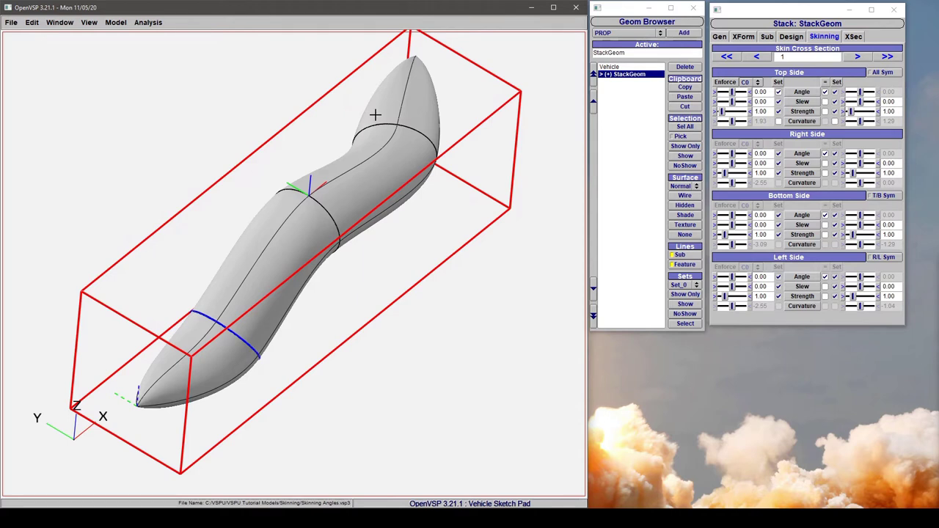
{"action": "mouse_move", "coordinate": [220, 312]}
{"action": "left_mouse_down"}
{"action": "mouse_move", "coordinate": [240, 251]}
{"action": "mouse_move", "coordinate": [224, 306]}
{"action": "left_mouse_up"}
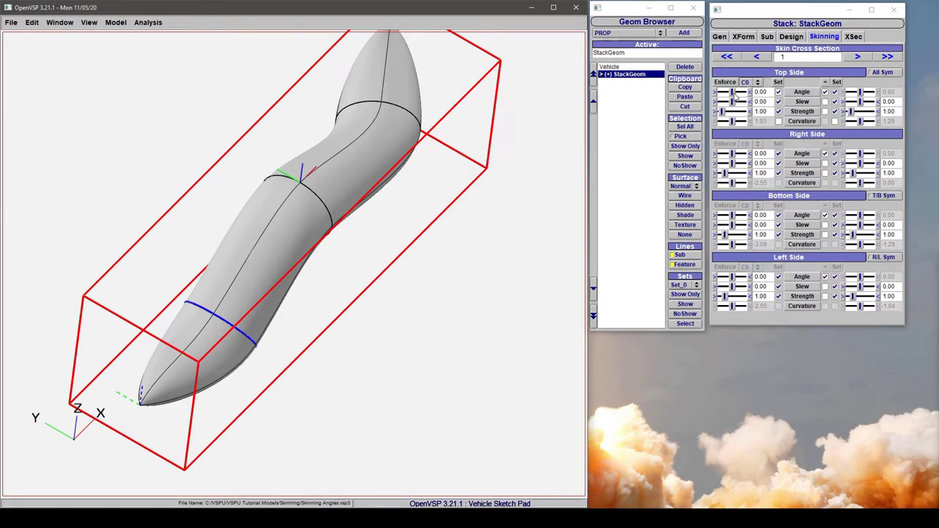
{"action": "left_click_drag", "start_coordinate": [736, 94], "coordinate": [738, 93]}
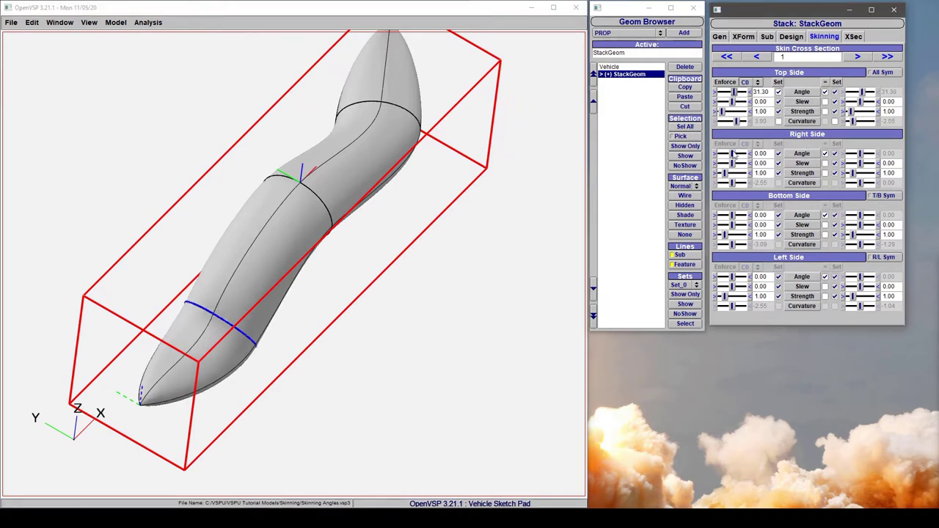
{"action": "left_click_drag", "start_coordinate": [731, 154], "coordinate": [740, 154]}
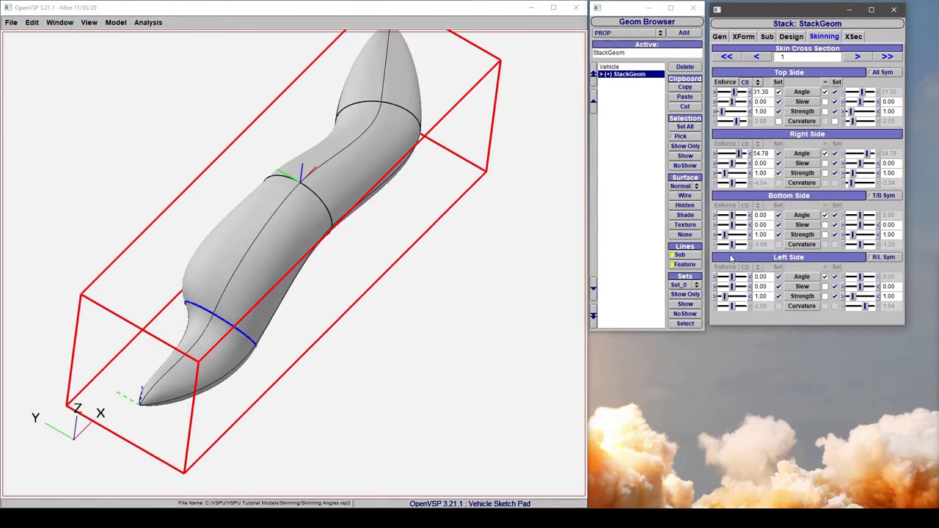
{"action": "mouse_move", "coordinate": [731, 277]}
{"action": "left_mouse_down"}
{"action": "mouse_move", "coordinate": [721, 281]}
{"action": "mouse_move", "coordinate": [732, 281]}
{"action": "left_mouse_up"}
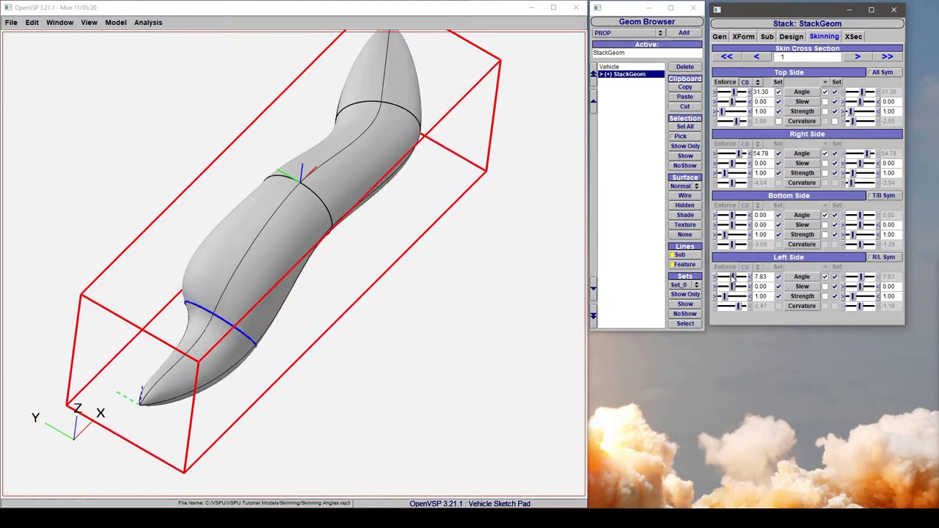
Step: Set cross section 1's bottom skinning angle to 78.26, inspecting the reshaped body
{"action": "left_click_drag", "start_coordinate": [731, 218], "coordinate": [737, 217]}
{"action": "left_click_drag", "start_coordinate": [439, 278], "coordinate": [263, 263]}
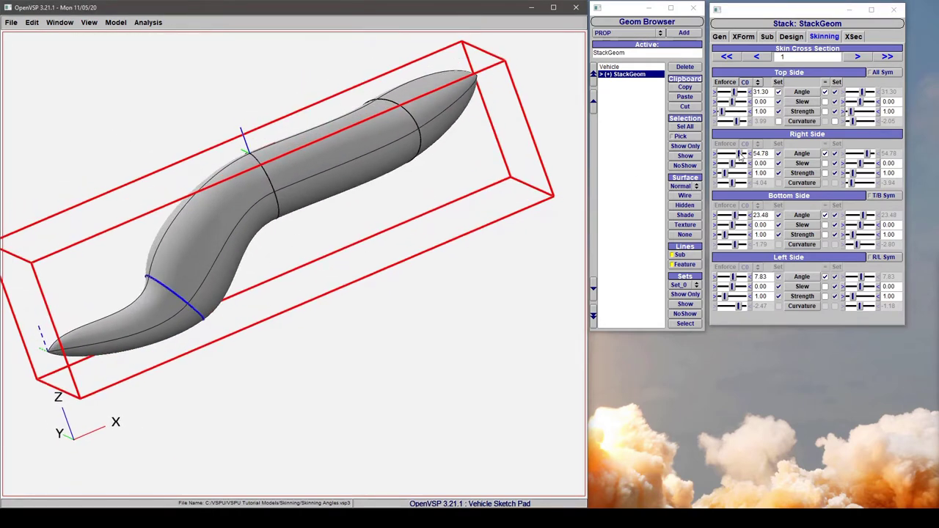
{"action": "left_click_drag", "start_coordinate": [735, 216], "coordinate": [747, 214]}
{"action": "left_click_drag", "start_coordinate": [411, 220], "coordinate": [160, 218]}
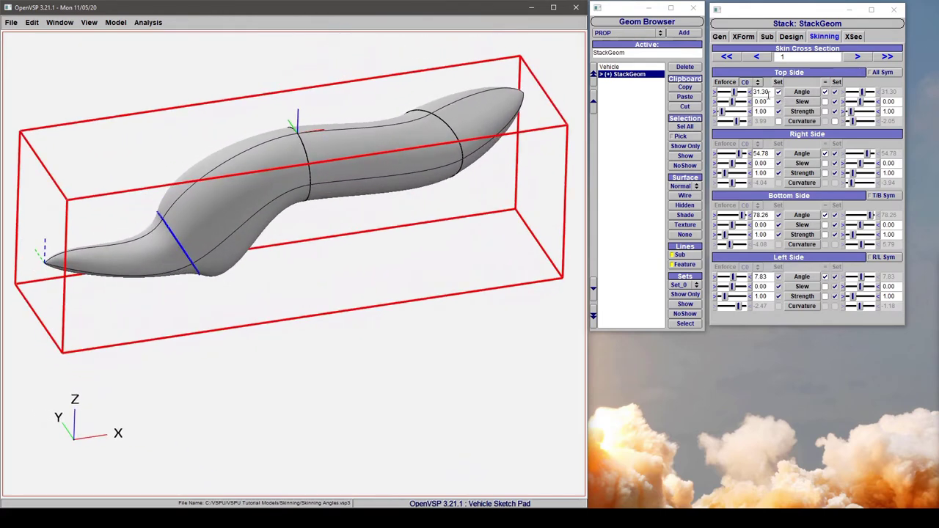
{"action": "left_click_drag", "start_coordinate": [267, 256], "coordinate": [382, 363]}
Step: Move to cross section 2 and set the all-sides symmetric skinning angle to 39.13
{"action": "left_click", "coordinate": [857, 59]}
{"action": "left_click_drag", "start_coordinate": [364, 183], "coordinate": [408, 235]}
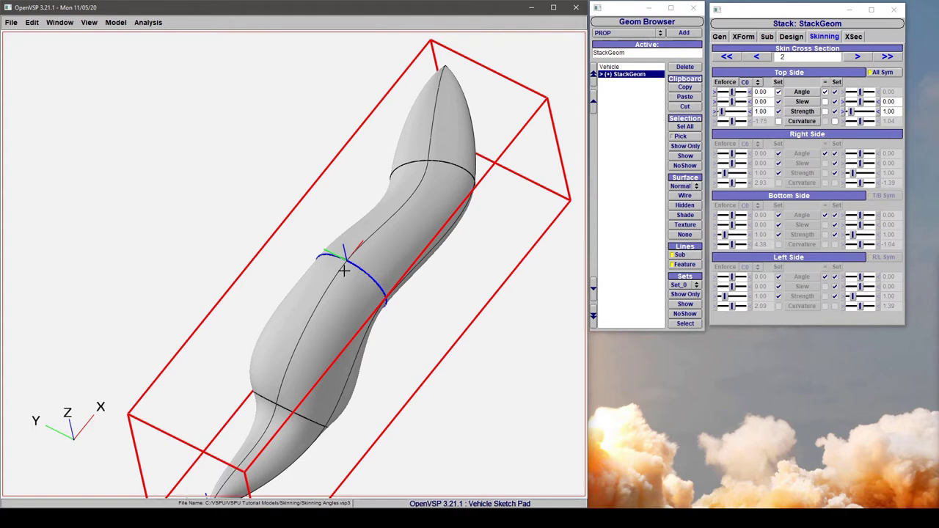
{"action": "left_click_drag", "start_coordinate": [469, 242], "coordinate": [247, 271]}
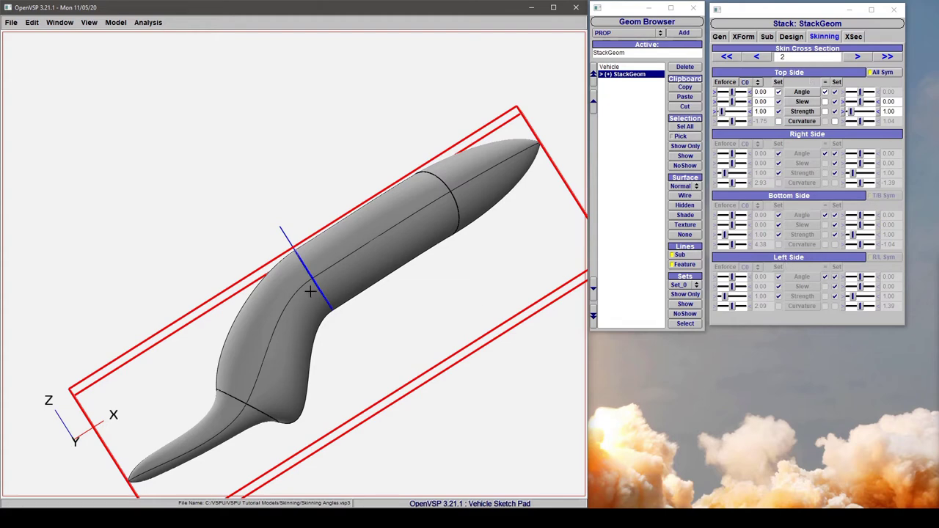
{"action": "left_click_drag", "start_coordinate": [315, 290], "coordinate": [438, 365]}
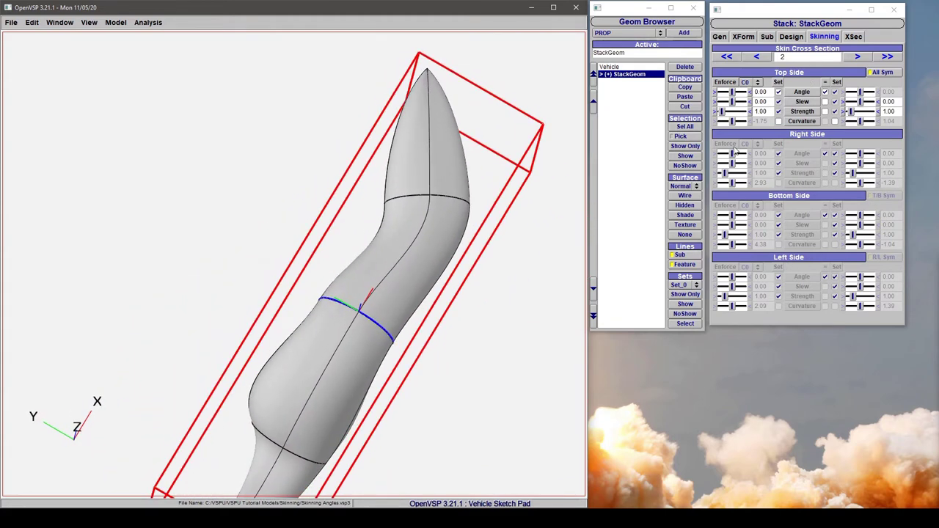
{"action": "left_click_drag", "start_coordinate": [732, 92], "coordinate": [736, 92]}
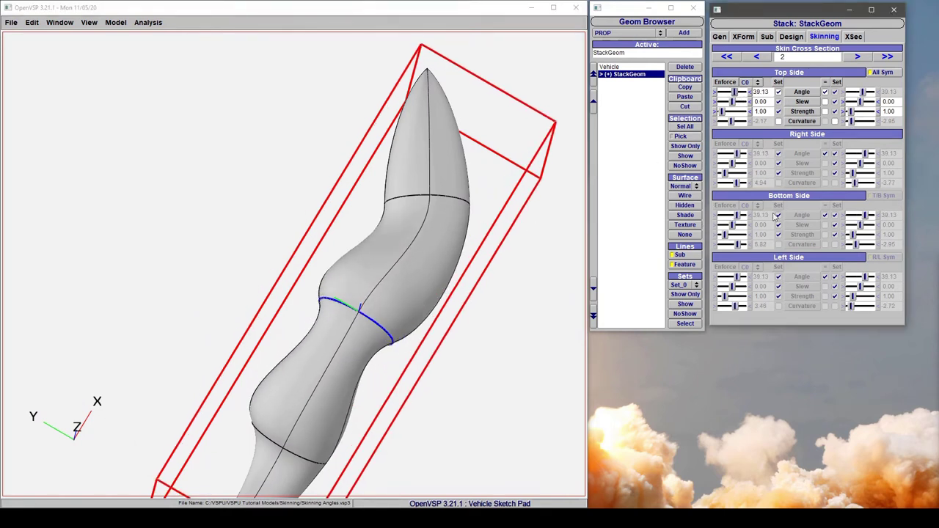
Step: Raise cross section 2's all-sides skinning strength to 2.55
{"action": "left_click_drag", "start_coordinate": [323, 374], "coordinate": [513, 242]}
{"action": "left_click", "coordinate": [723, 112]}
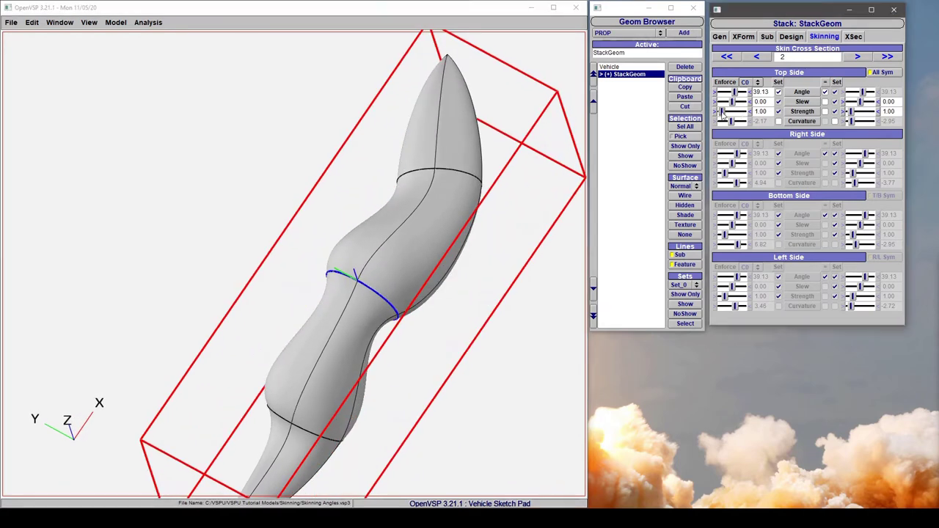
{"action": "left_click_drag", "start_coordinate": [722, 112], "coordinate": [724, 112]}
{"action": "left_click_drag", "start_coordinate": [513, 168], "coordinate": [359, 234]}
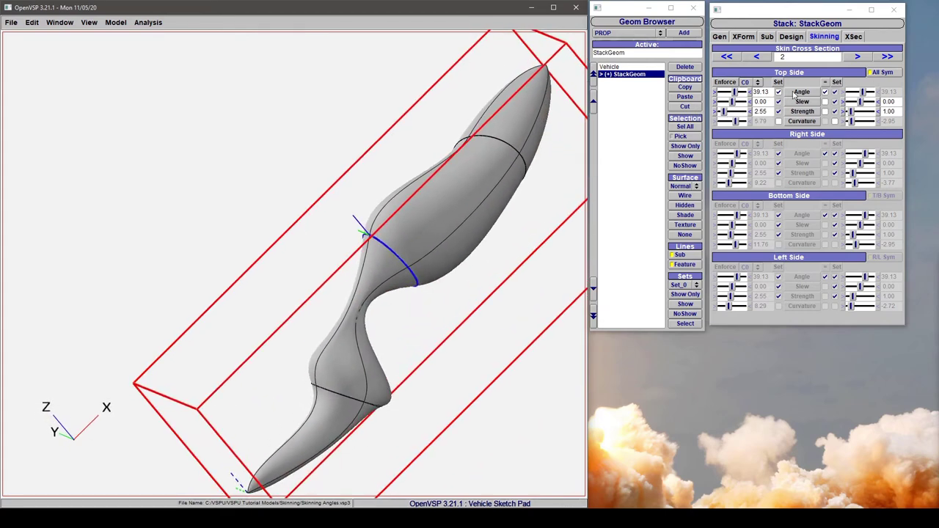
Step: Unlink the top side angle '=' box so cross section 2's sides can differ
{"action": "left_click", "coordinate": [824, 93]}
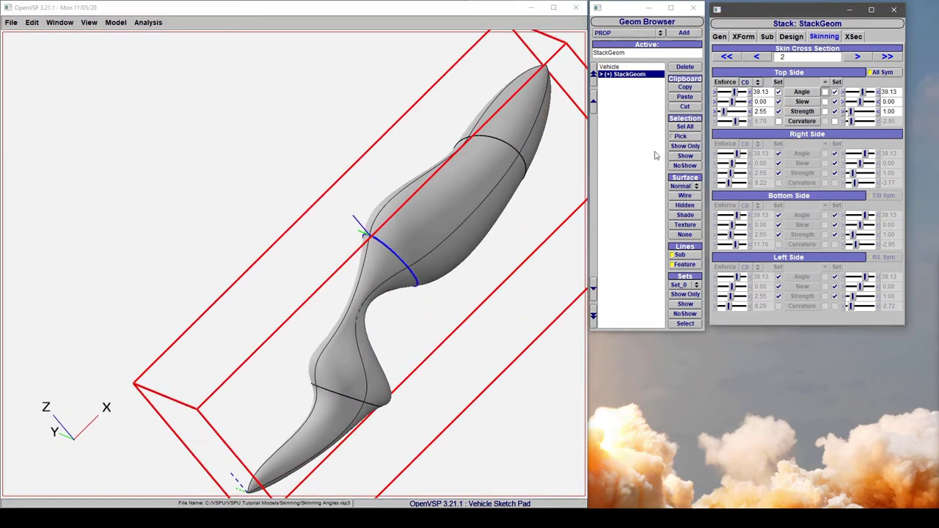
{"action": "right_click_drag", "start_coordinate": [401, 256], "coordinate": [426, 232]}
{"action": "left_click_drag", "start_coordinate": [427, 232], "coordinate": [369, 280]}
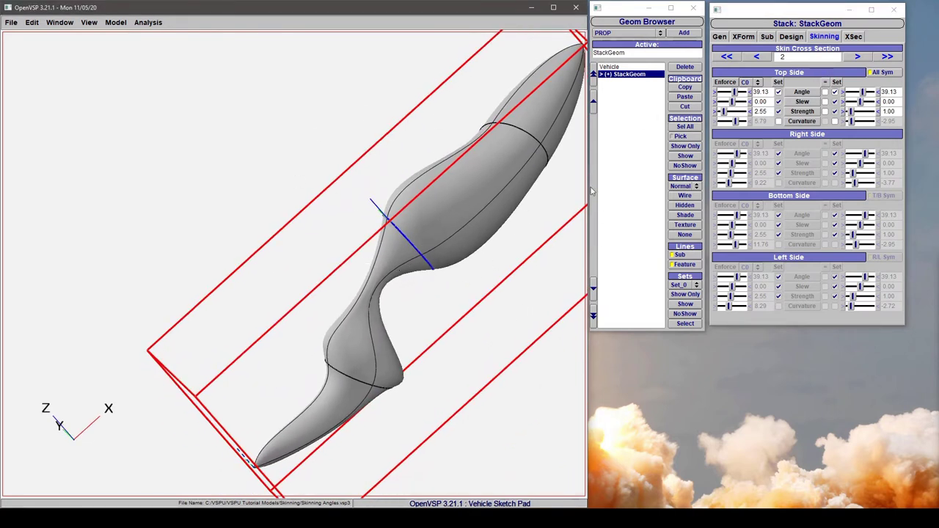
Step: Lower cross section 2's far-side strength to 0.73, then advance to cross section 3
{"action": "left_click", "coordinate": [854, 116]}
{"action": "left_click_drag", "start_coordinate": [853, 110], "coordinate": [865, 93]}
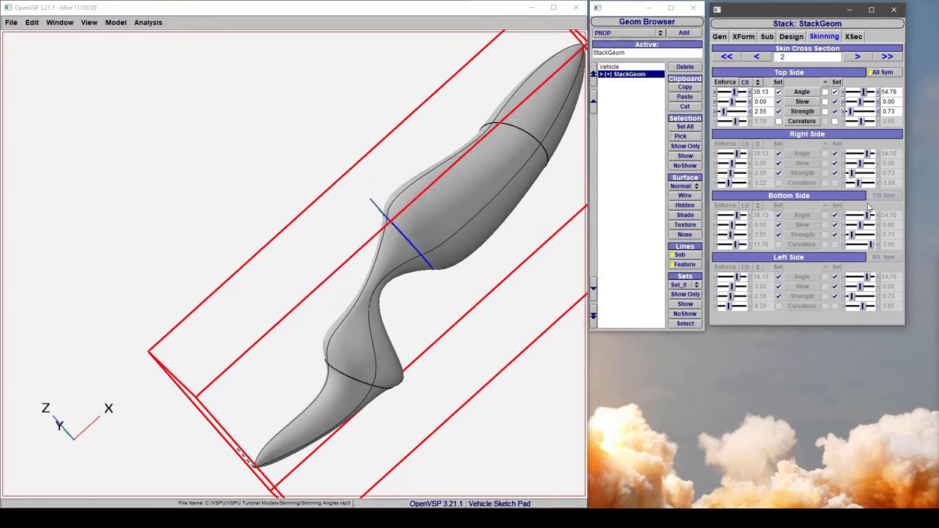
{"action": "left_click_drag", "start_coordinate": [475, 232], "coordinate": [440, 250]}
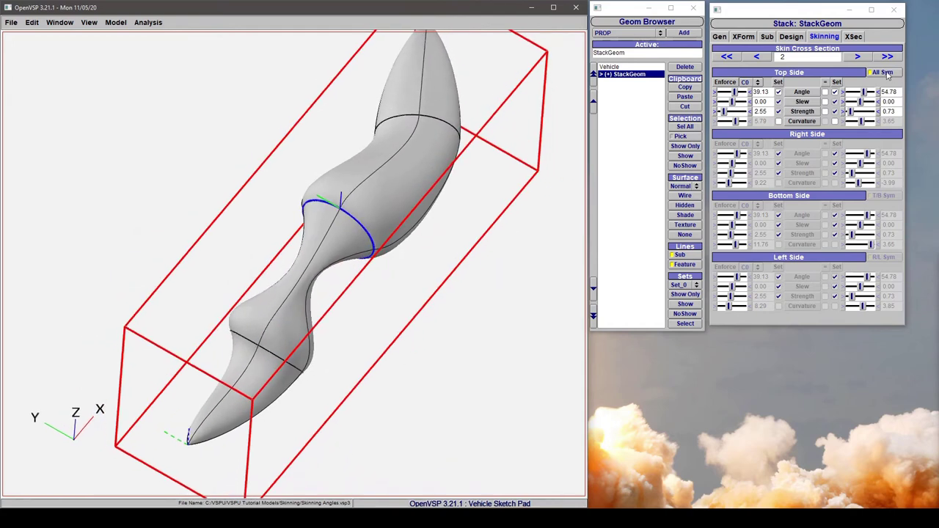
{"action": "left_click_drag", "start_coordinate": [506, 134], "coordinate": [477, 150]}
{"action": "left_click", "coordinate": [858, 58]}
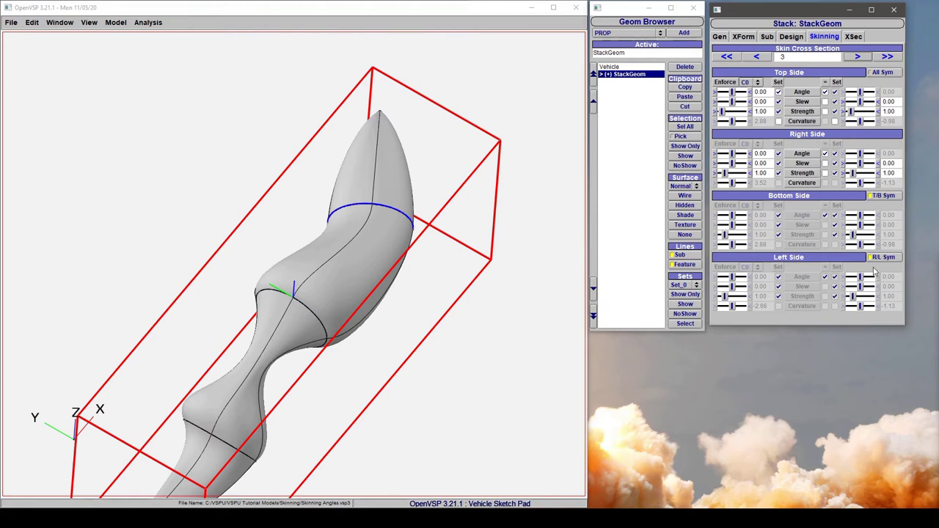
Step: With T/B symmetry, set cross section 3's top angle to 39.13, strengths 1.28 and 0.48
{"action": "left_click_drag", "start_coordinate": [428, 238], "coordinate": [300, 249]}
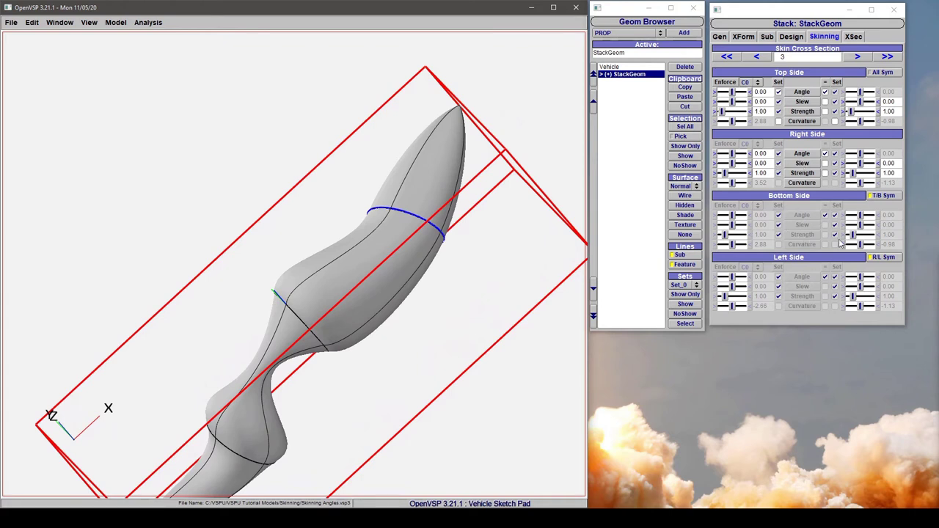
{"action": "left_click_drag", "start_coordinate": [514, 220], "coordinate": [427, 312]}
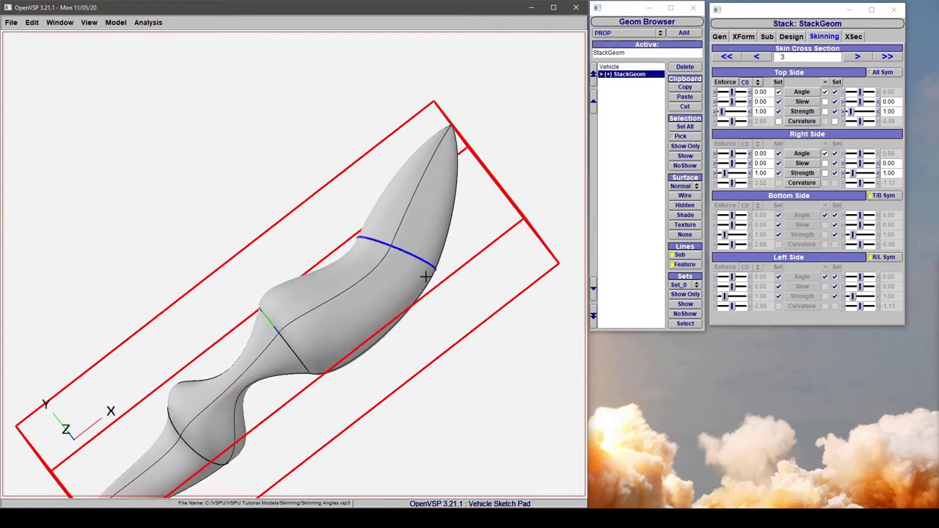
{"action": "left_click_drag", "start_coordinate": [425, 276], "coordinate": [47, 130]}
{"action": "left_click_drag", "start_coordinate": [730, 93], "coordinate": [734, 93]}
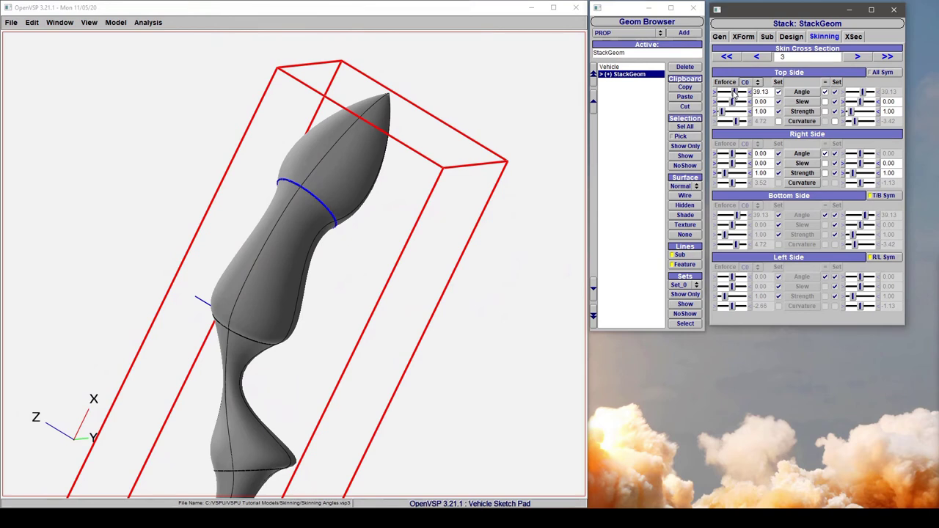
{"action": "left_click_drag", "start_coordinate": [851, 111], "coordinate": [849, 117]}
{"action": "left_click_drag", "start_coordinate": [723, 112], "coordinate": [723, 111]}
{"action": "left_click_drag", "start_coordinate": [213, 157], "coordinate": [534, 325]}
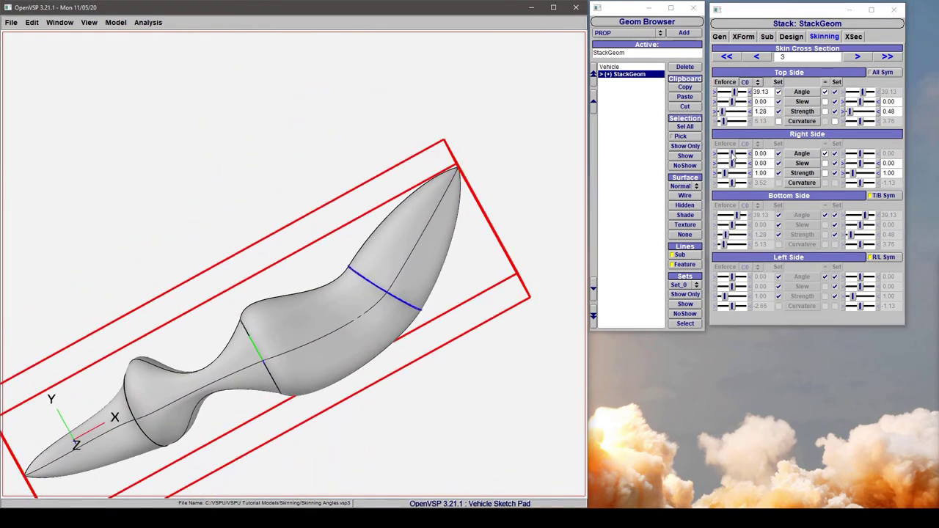
Step: With R/L symmetry, set the right side angle to -35.22, strengths 0.65 and 0.13
{"action": "left_click_drag", "start_coordinate": [731, 154], "coordinate": [727, 155]}
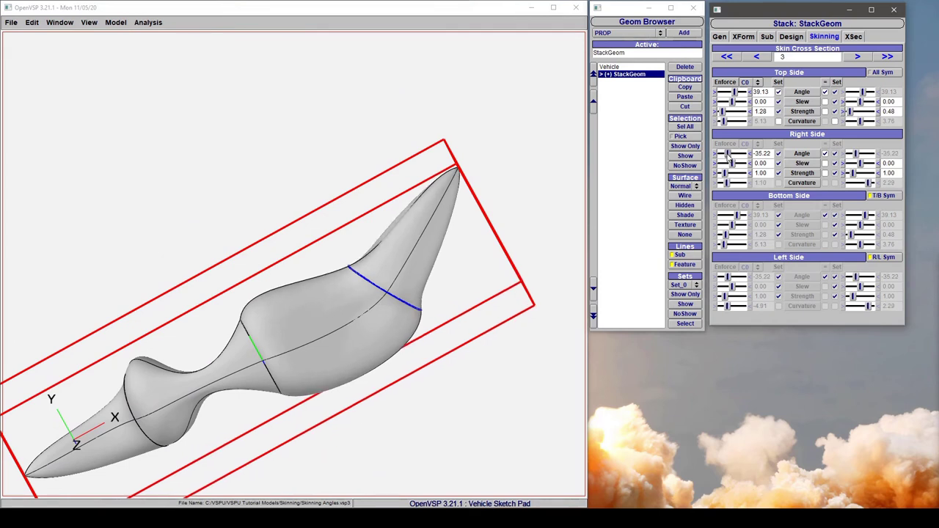
{"action": "left_click_drag", "start_coordinate": [724, 173], "coordinate": [722, 173]}
{"action": "left_click_drag", "start_coordinate": [845, 174], "coordinate": [849, 177]}
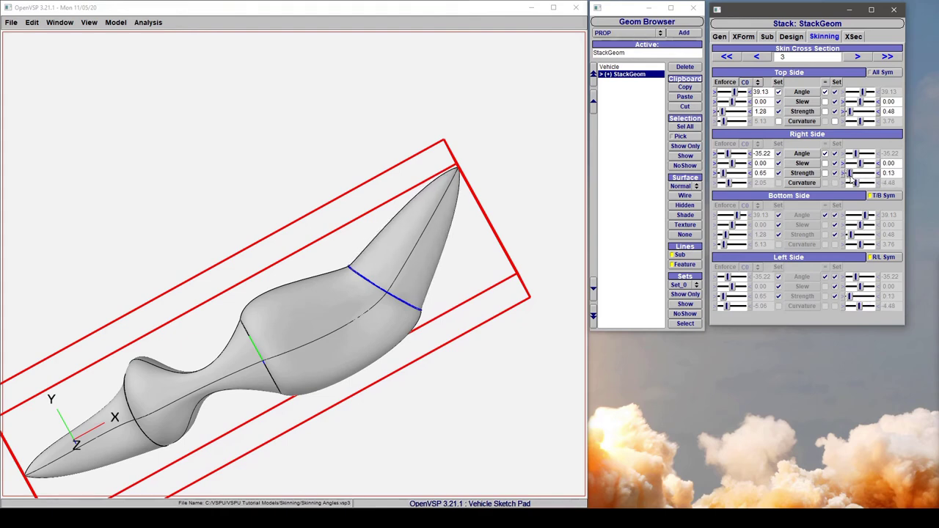
{"action": "left_click_drag", "start_coordinate": [484, 264], "coordinate": [270, 134]}
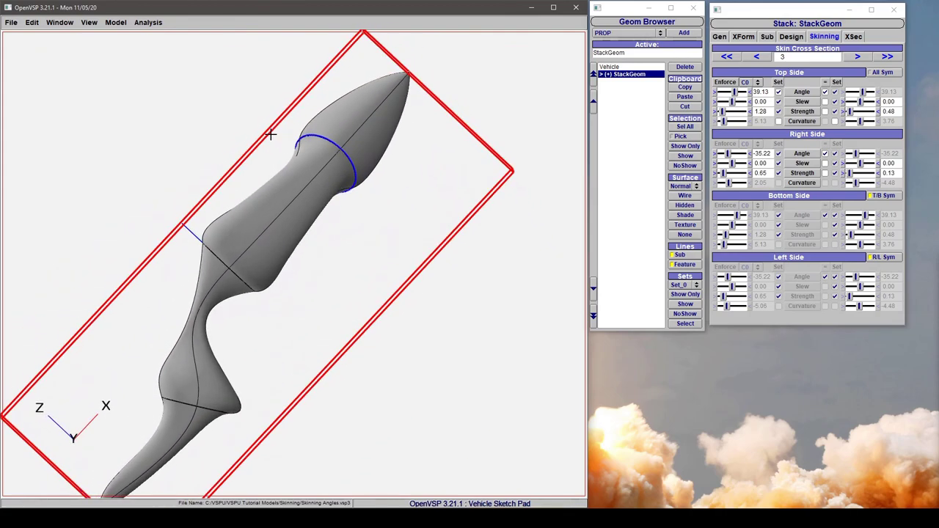
Step: Inspect the model and show cross section 3's XSec shape parameters
{"action": "left_click_drag", "start_coordinate": [344, 146], "coordinate": [329, 126]}
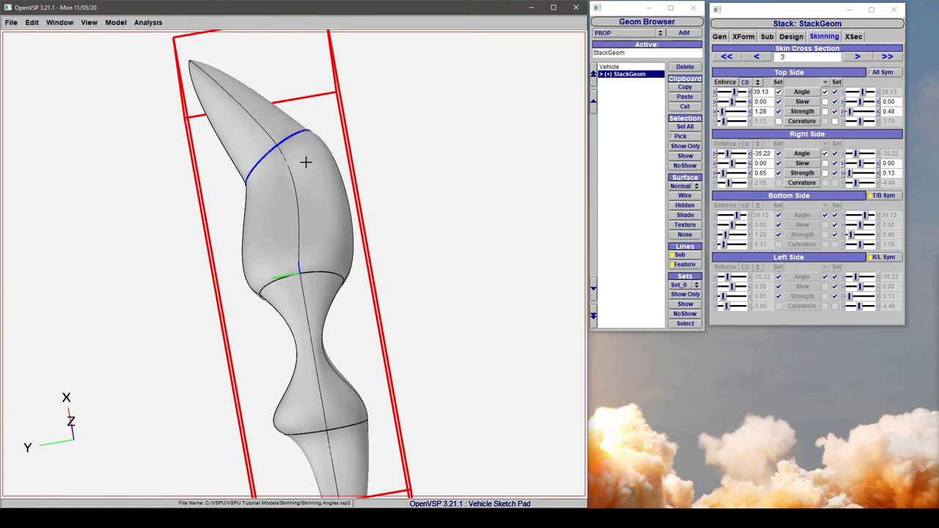
{"action": "right_click_drag", "start_coordinate": [306, 162], "coordinate": [305, 171]}
{"action": "left_click_drag", "start_coordinate": [263, 219], "coordinate": [326, 224]}
{"action": "left_click", "coordinate": [852, 36]}
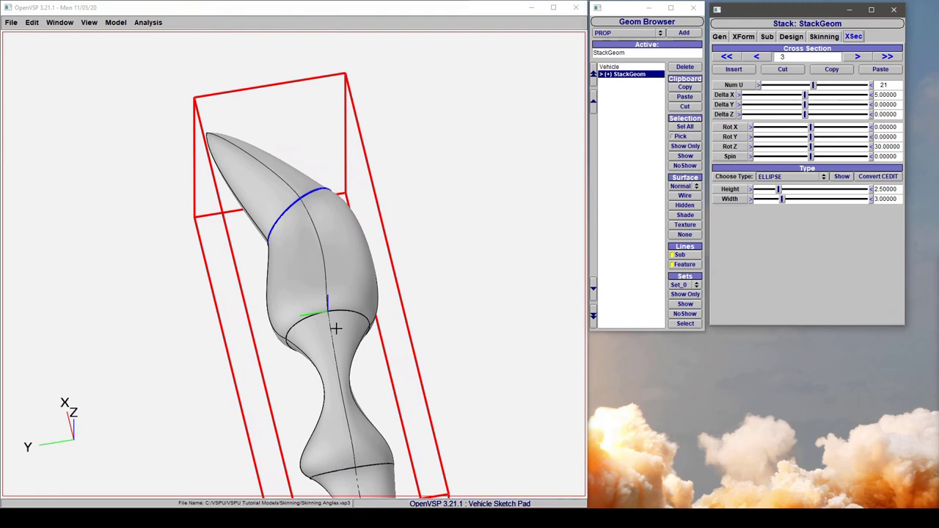
Step: Inspect the nose and bring back cross section 3's Skinning settings
{"action": "left_click_drag", "start_coordinate": [335, 327], "coordinate": [433, 338]}
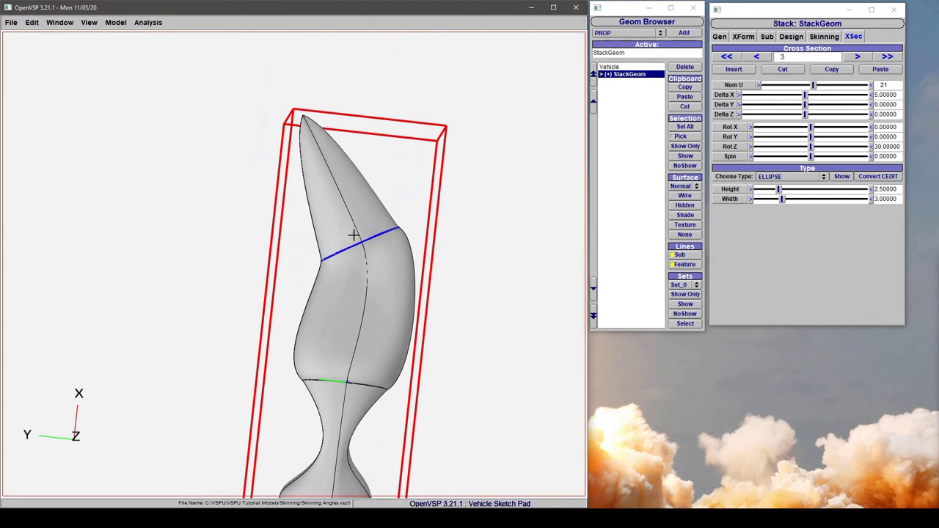
{"action": "left_click", "coordinate": [824, 36]}
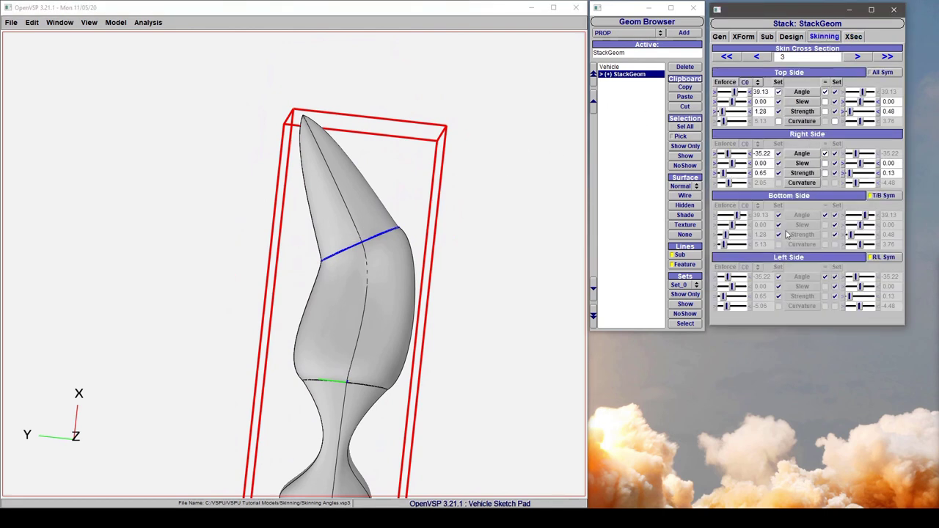